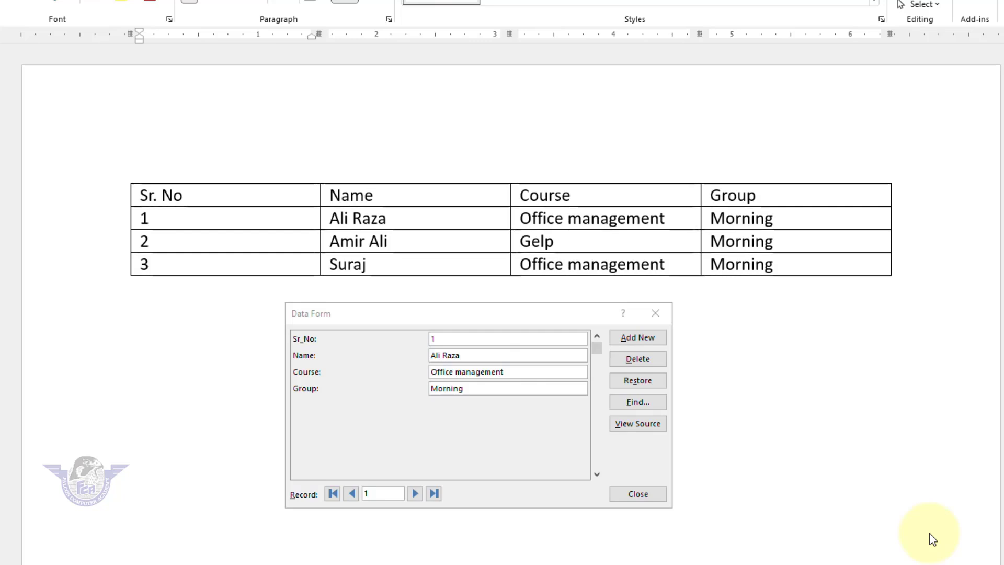
- Add record 4 to the data form with the student's name, course Office Management and group Morning, and return to the source table
left_click_drag(413, 313, 251, 287)
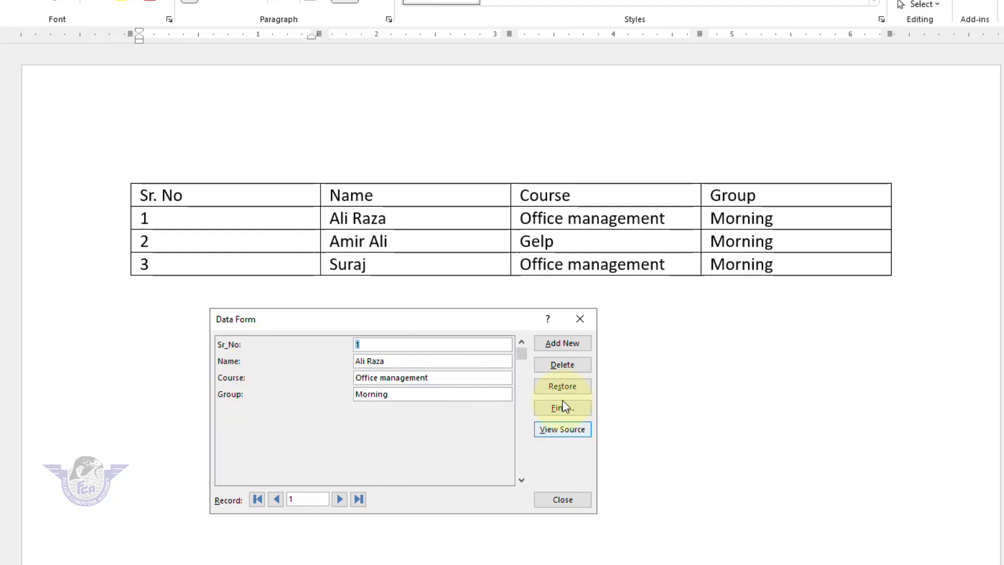
left_click(563, 345)
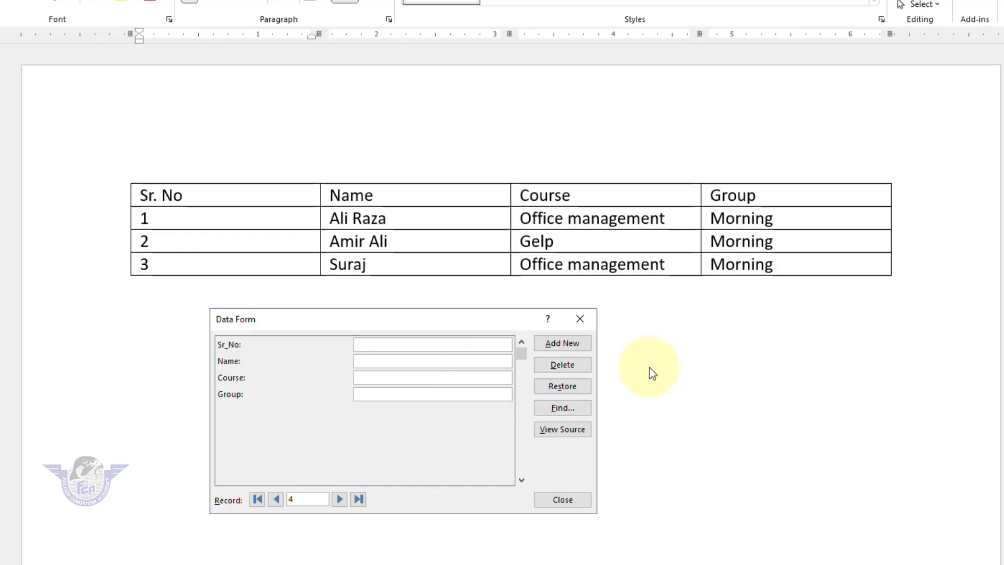
type("4")
type("Kashif Ali")
type("Office Man")
type("agement")
key("Tab")
type("Morning")
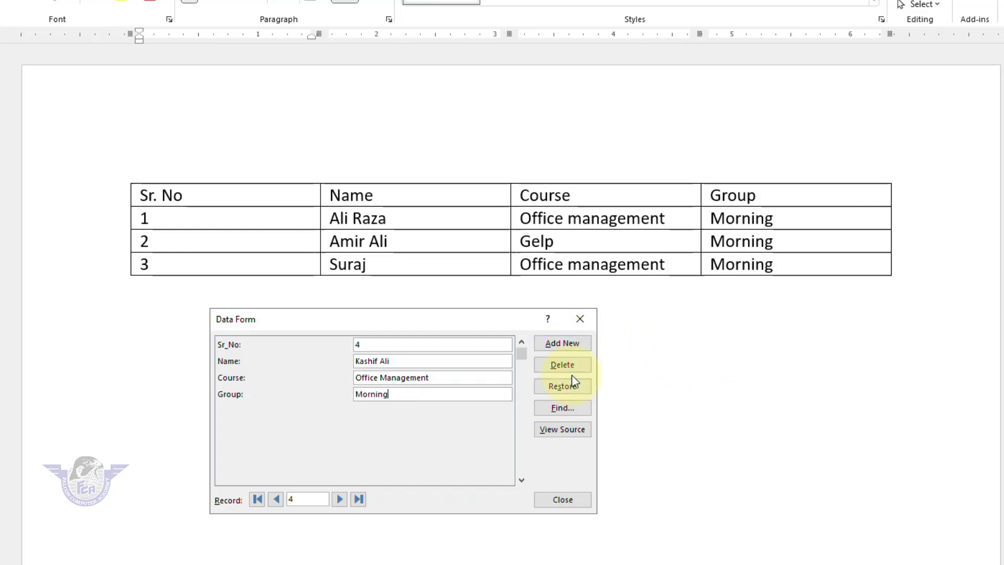
key("Return")
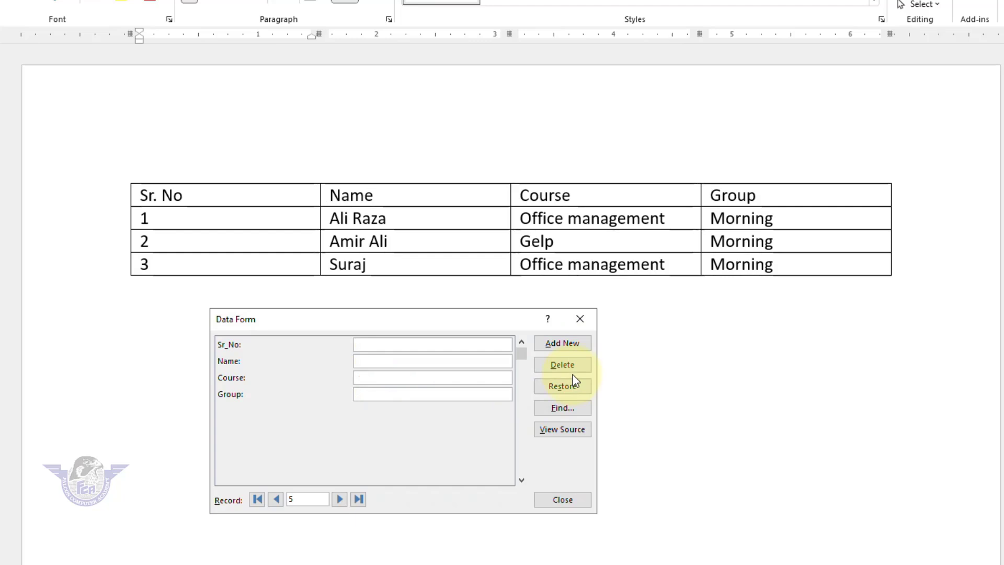
left_click(574, 429)
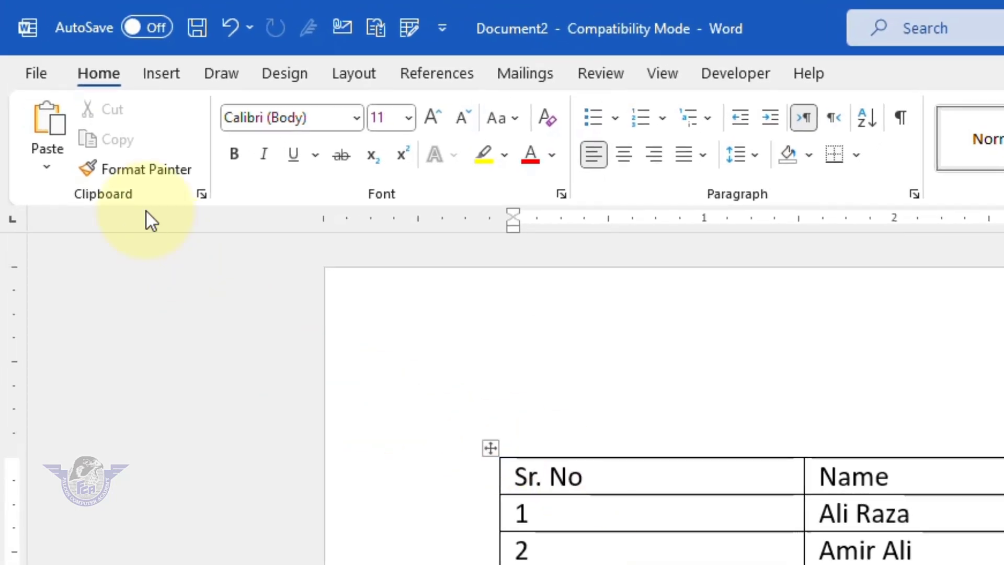
- Create a new blank document
left_click(36, 73)
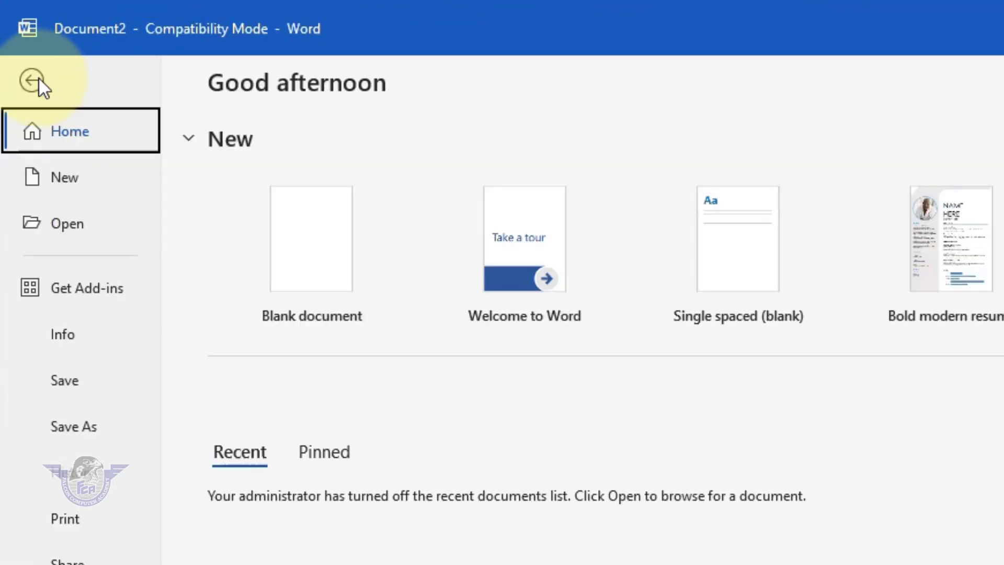
left_click(64, 176)
left_click(300, 288)
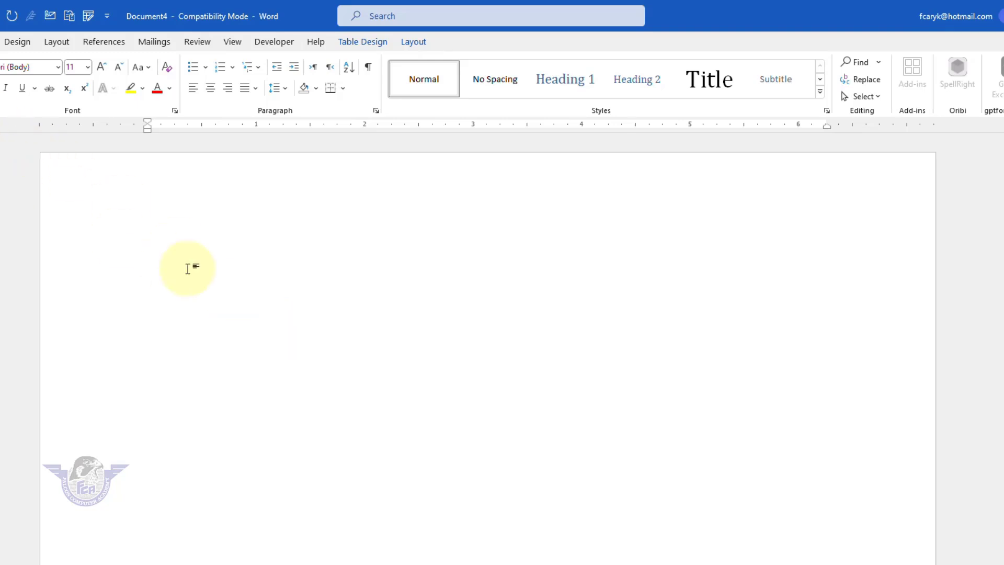
- Enter a tab-separated heading line with Sr.No., Name, Course and Group
type("Sr.")
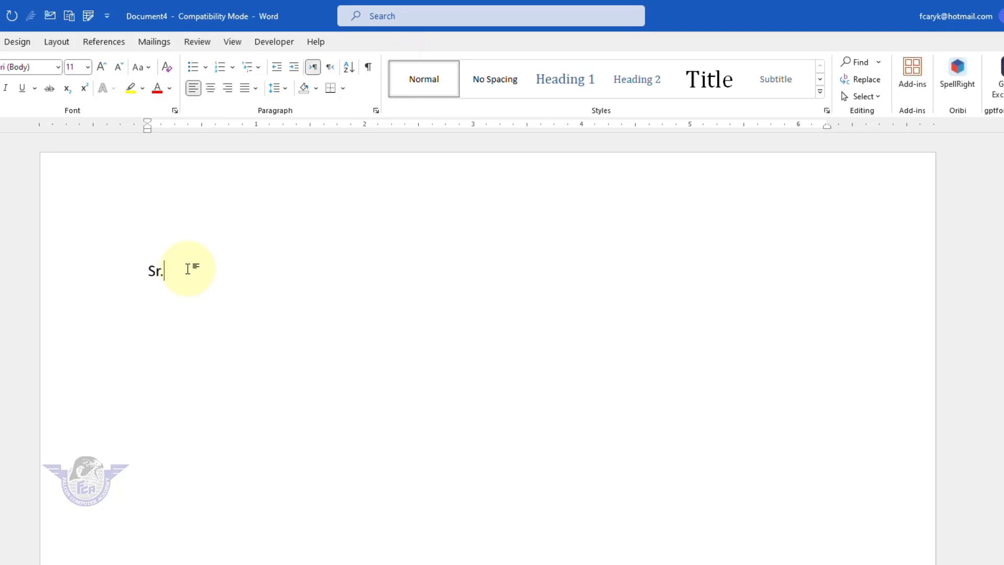
type("No.")
key("Tab")
type("Name")
key("Tab")
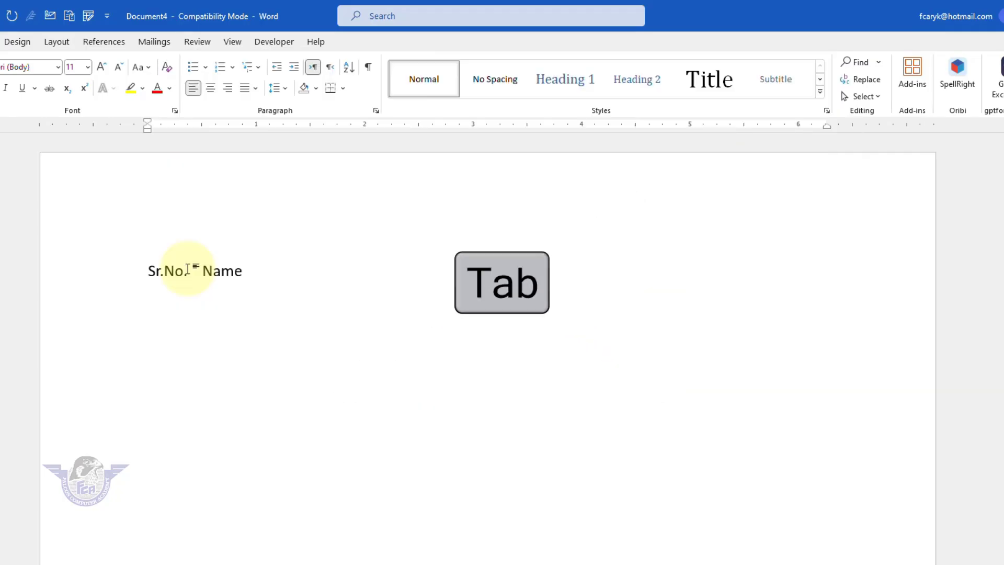
type("Course")
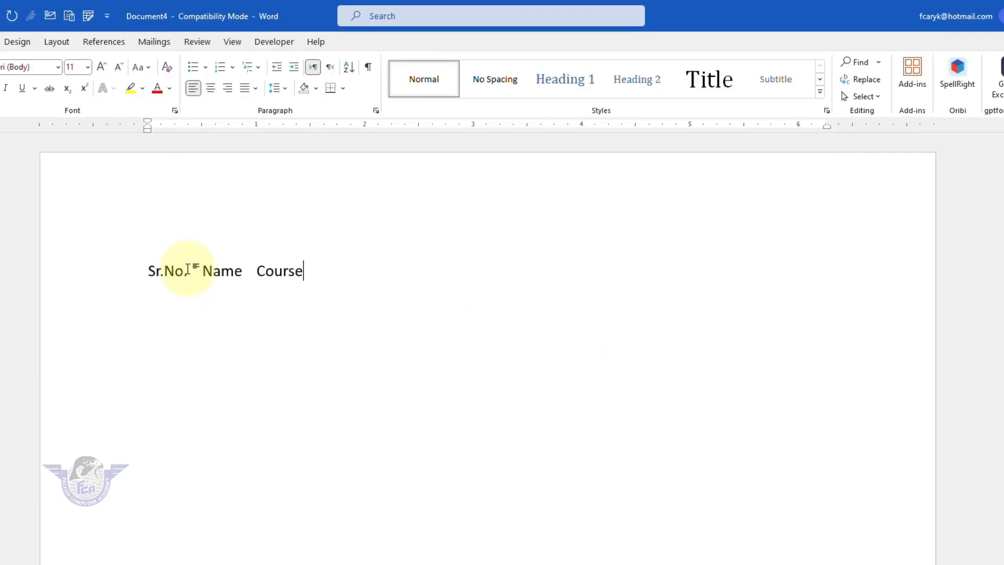
key("Tab")
type("Amou")
key("BackSpace")
key("BackSpace")
key("BackSpace")
key("BackSpace")
type("Group")
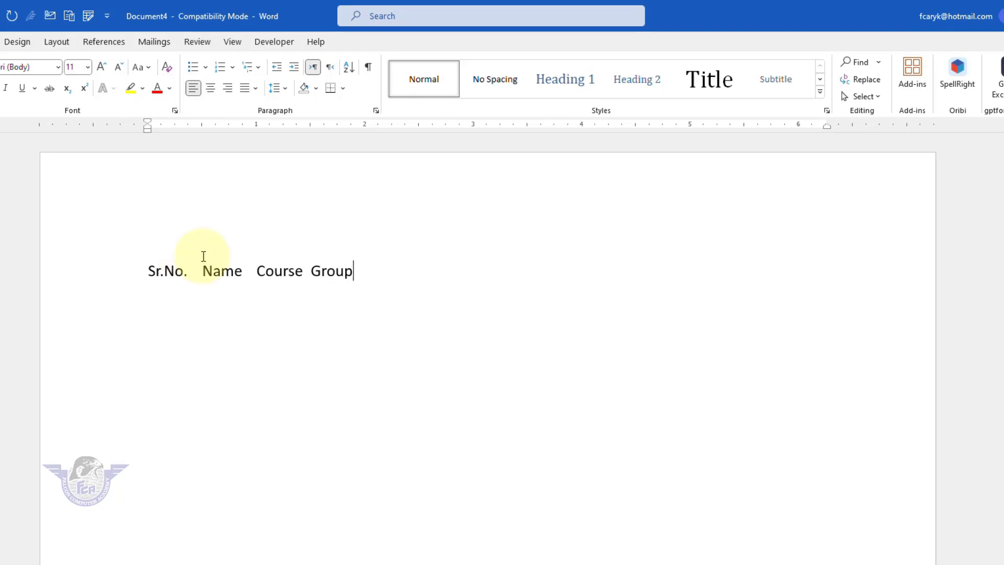
- Convert the heading line to a four-column table with automatic fixed column width, separating the text at tabs
left_click_drag(324, 282, 150, 278)
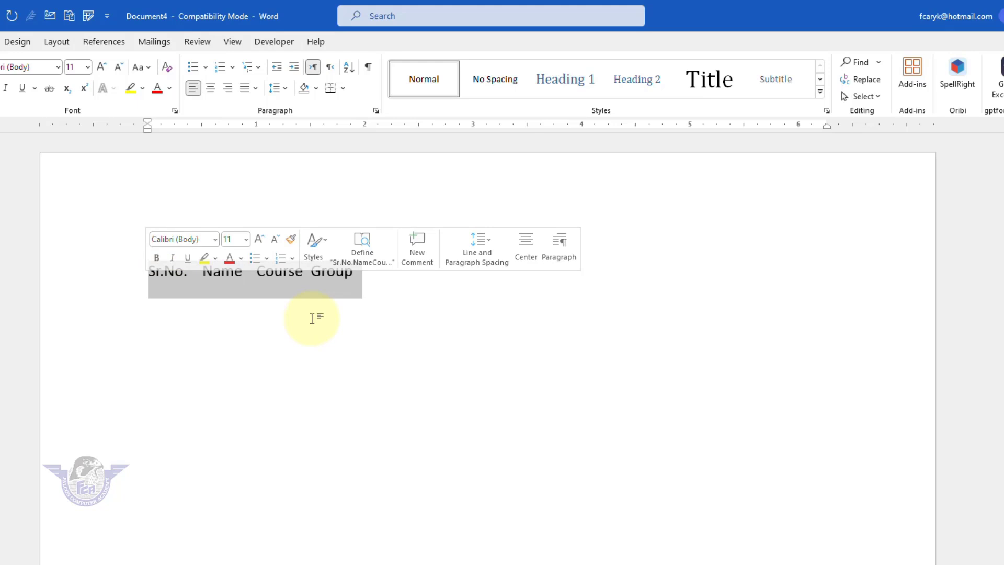
key("Tab")
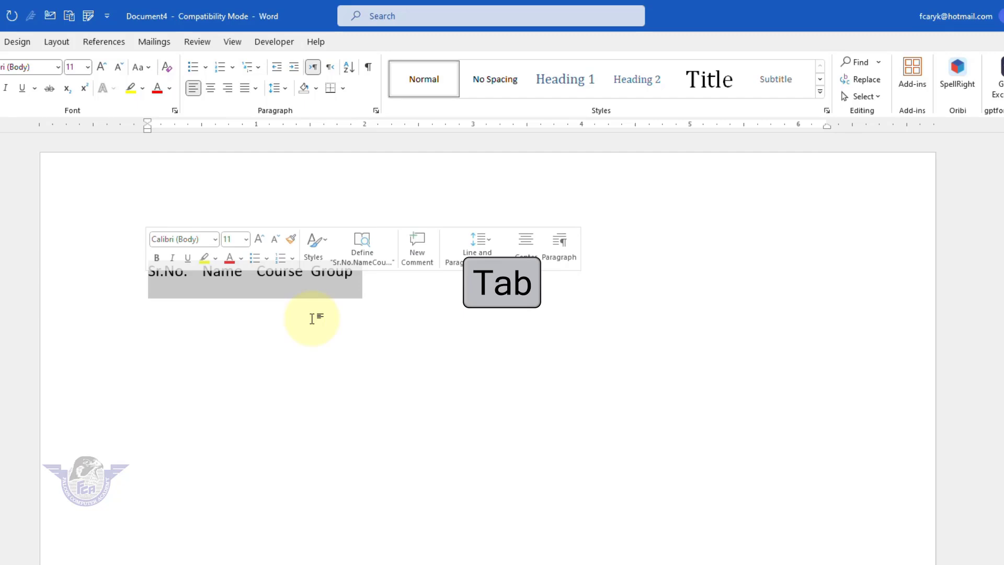
left_click(123, 58)
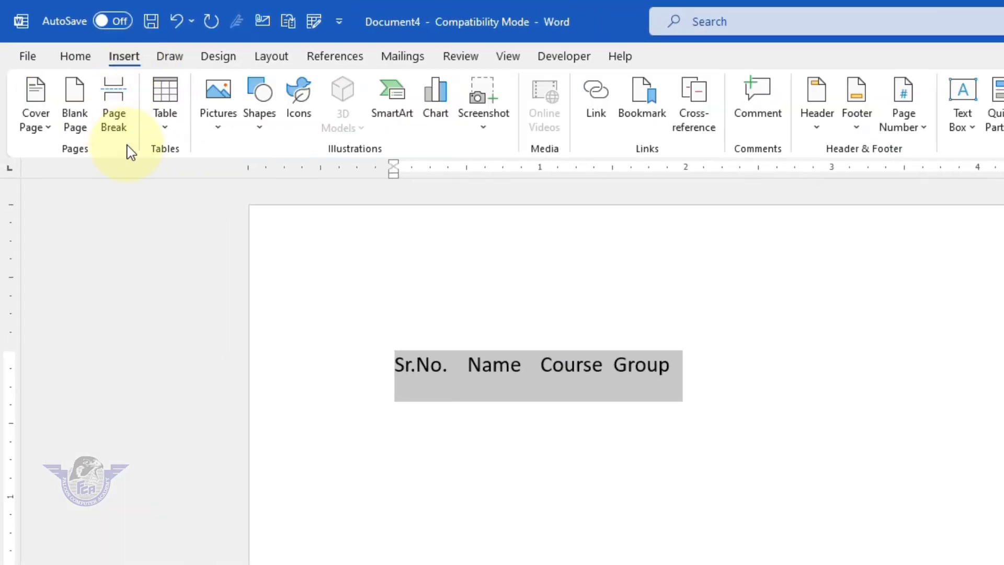
left_click(163, 128)
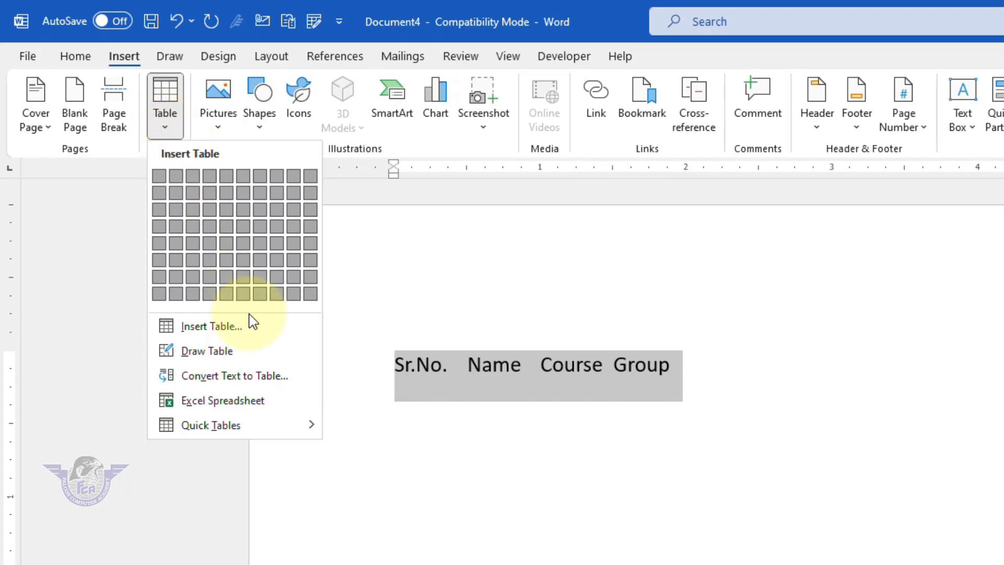
left_click(262, 379)
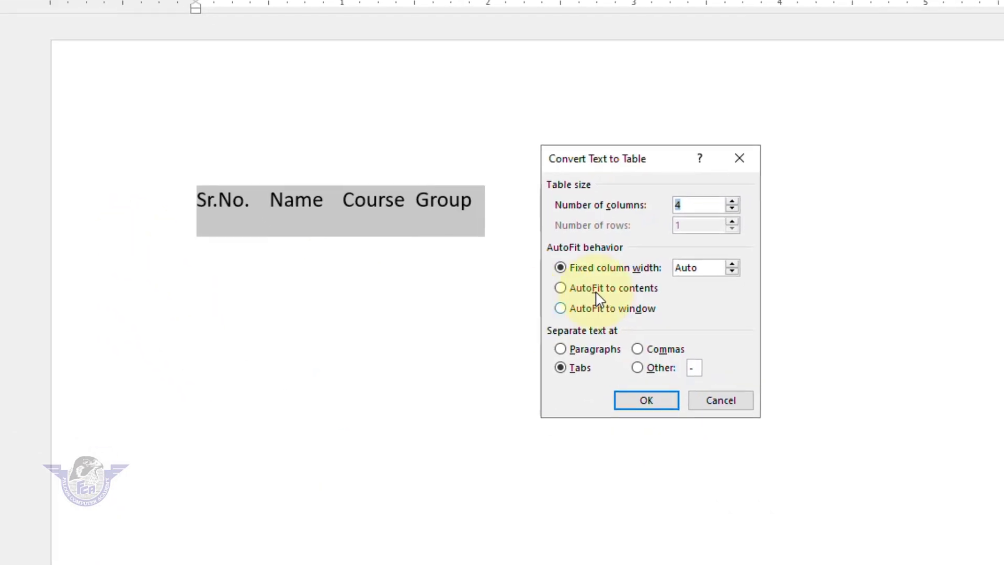
left_click(660, 407)
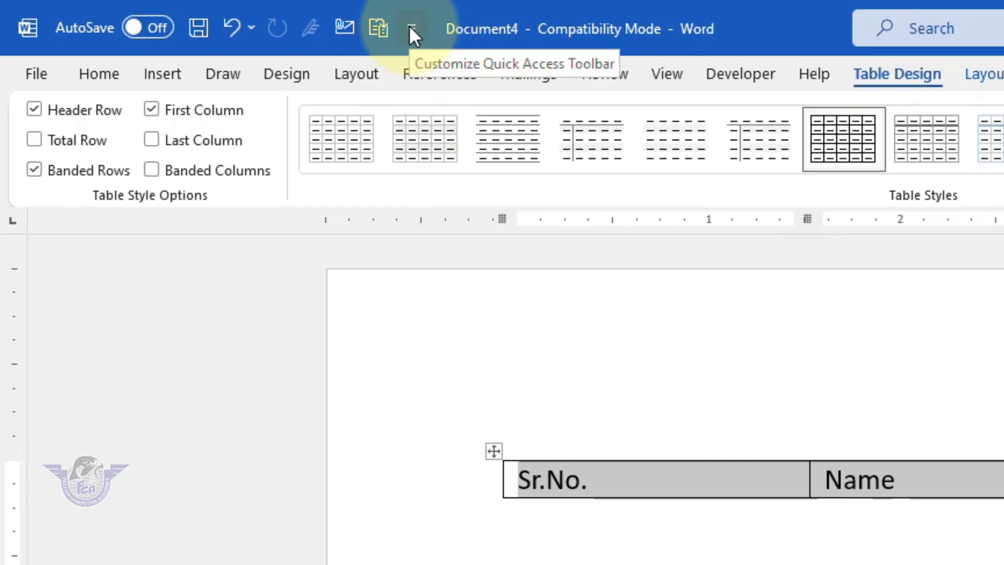
- Open the Quick Access Toolbar customization and list All Commands as the command source
left_click(410, 32)
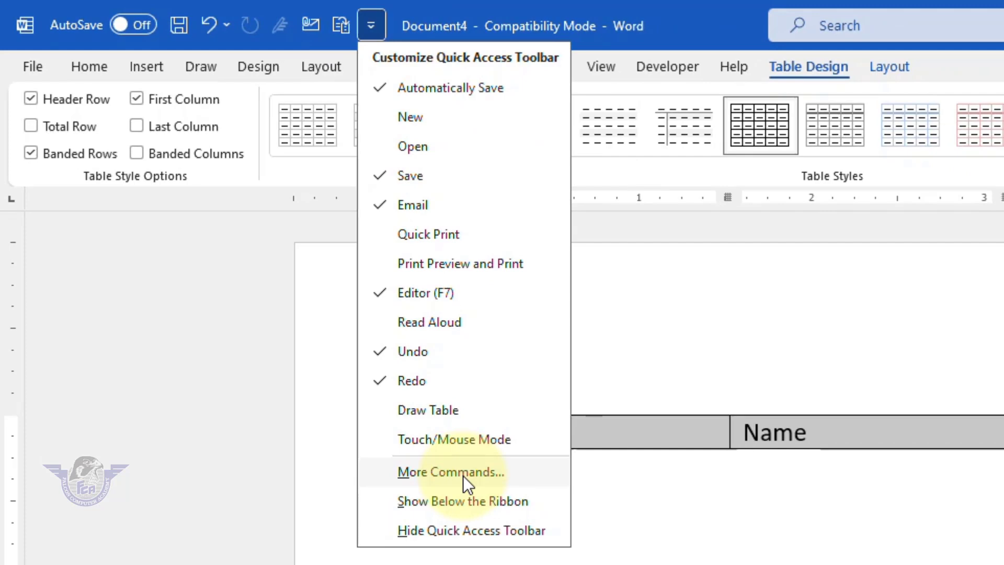
left_click(462, 473)
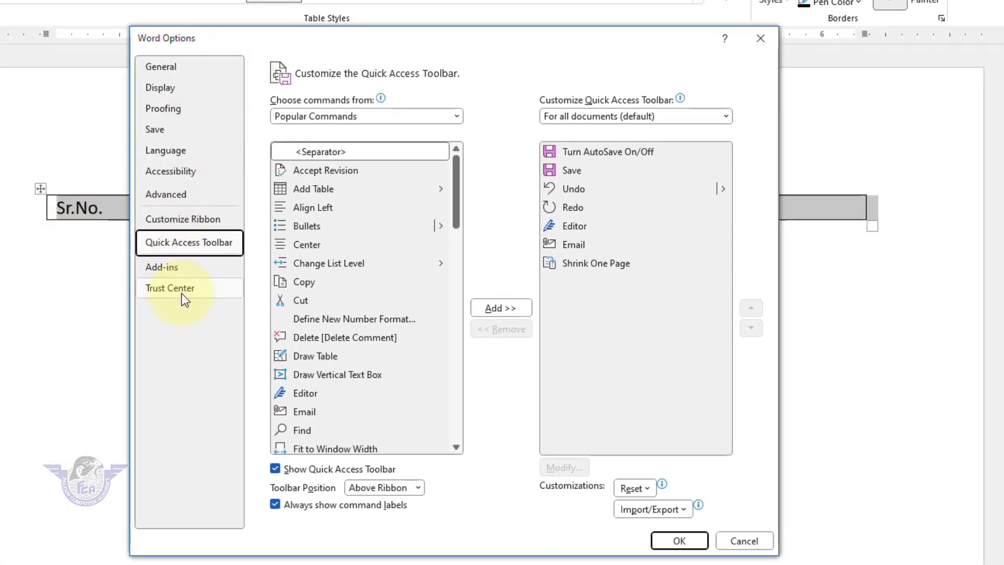
left_click(365, 119)
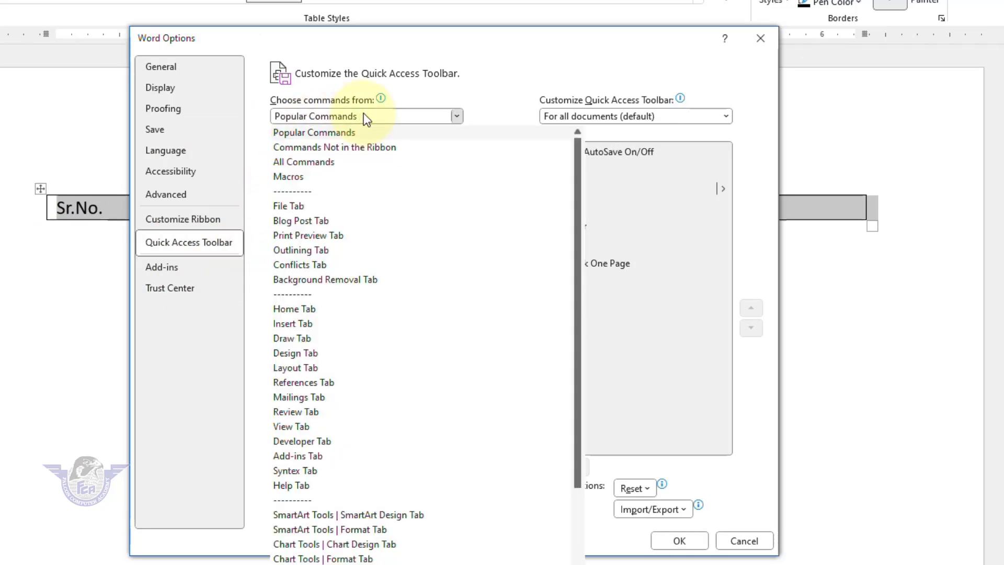
left_click(325, 162)
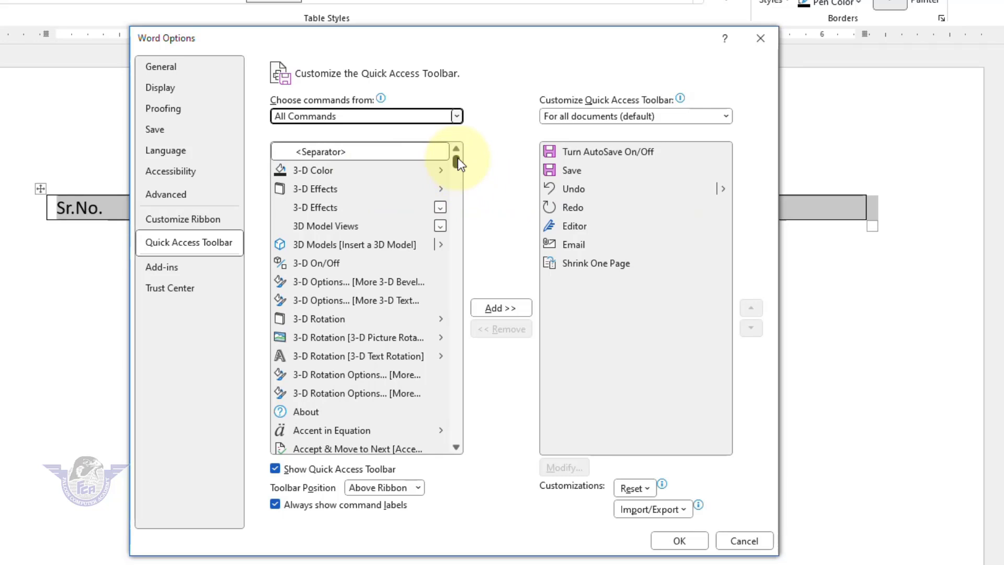
- Add the Data Form command to the Quick Access Toolbar and apply the customization
left_click_drag(460, 158, 458, 220)
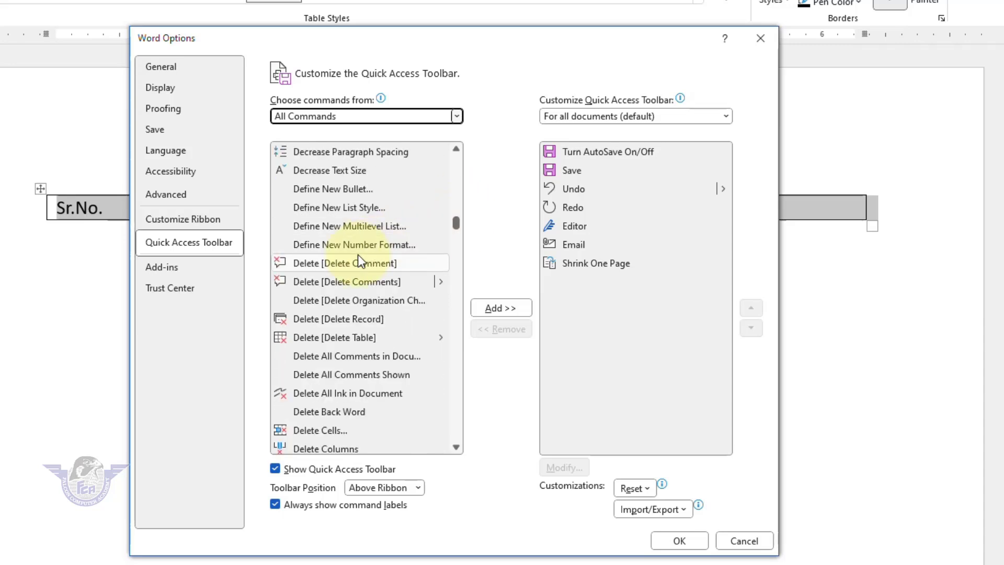
scroll(358, 257, "up", 3)
scroll(366, 203, "up", 3)
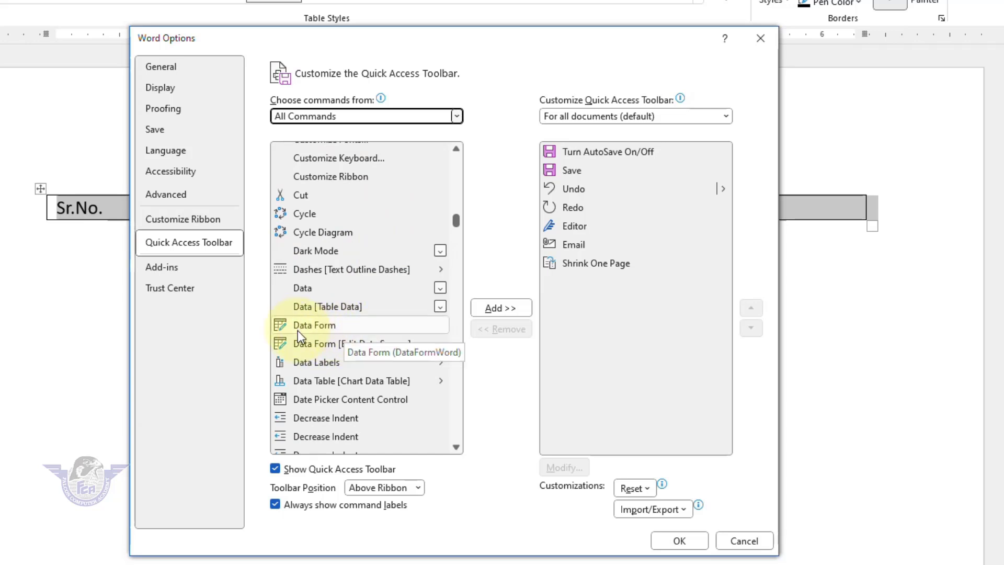
left_click(320, 325)
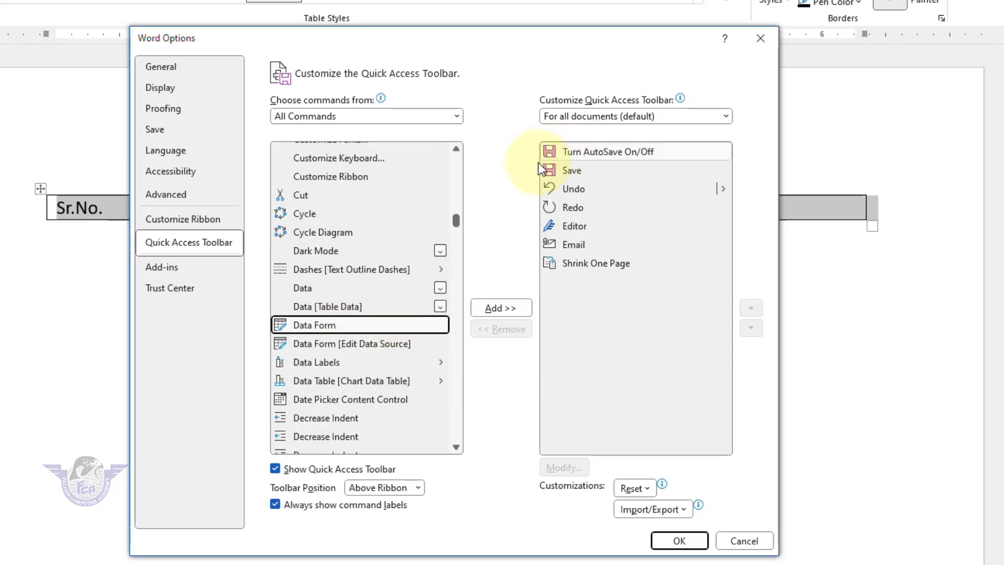
left_click(507, 309)
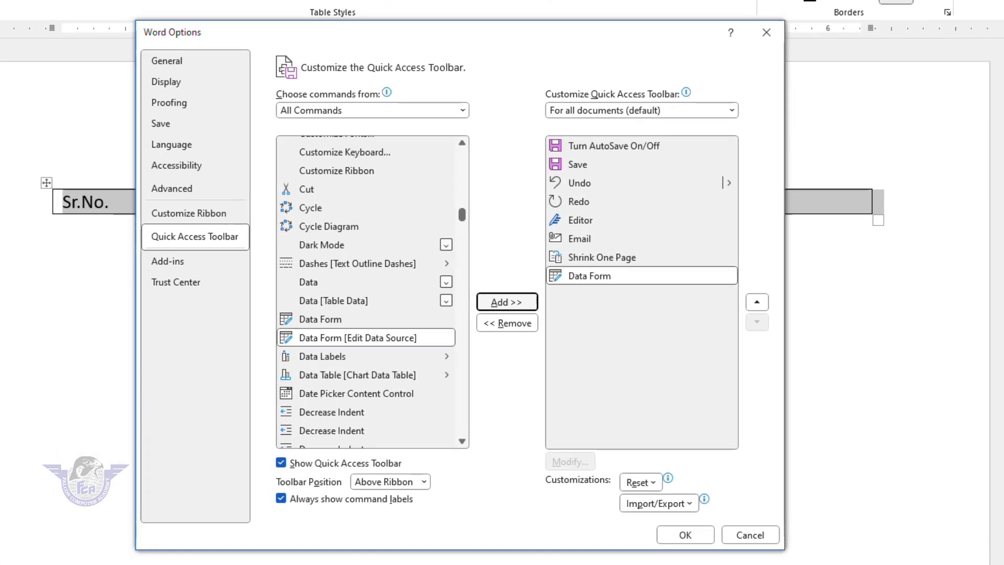
left_click(686, 535)
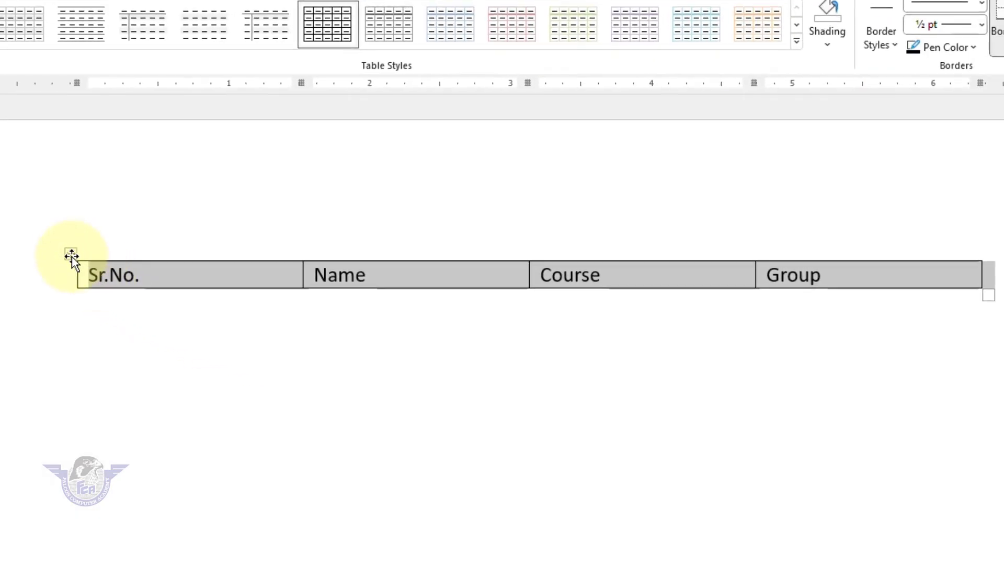
- Open the Data Form for the table's heading row and place it just below the table
left_click(71, 255)
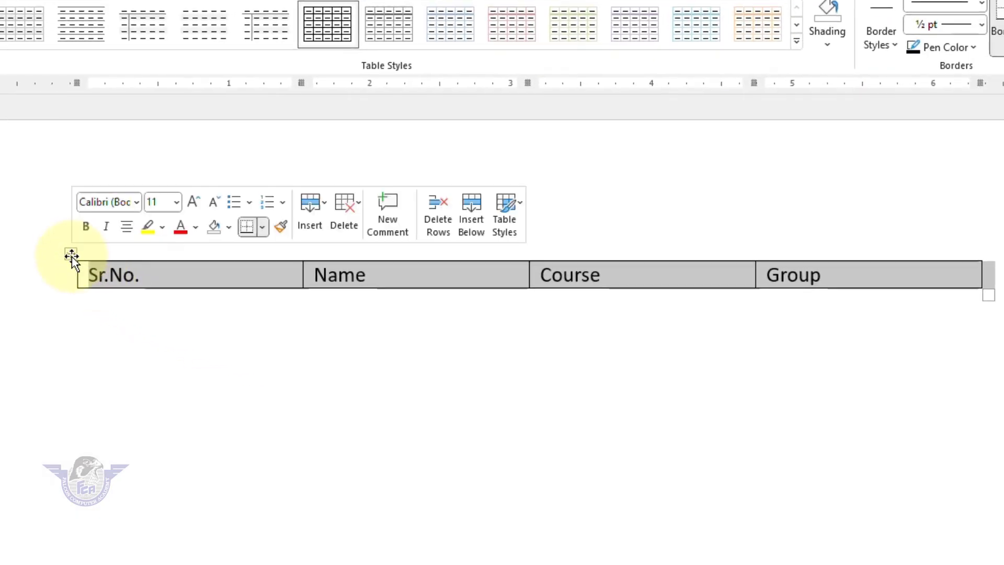
left_click(109, 280)
mouse_move(75, 279)
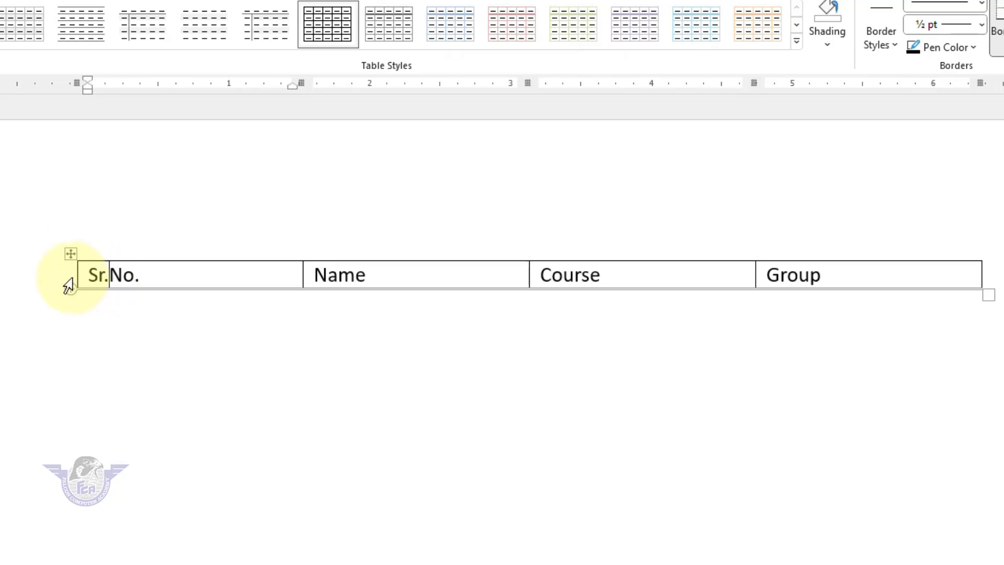
left_click(69, 285)
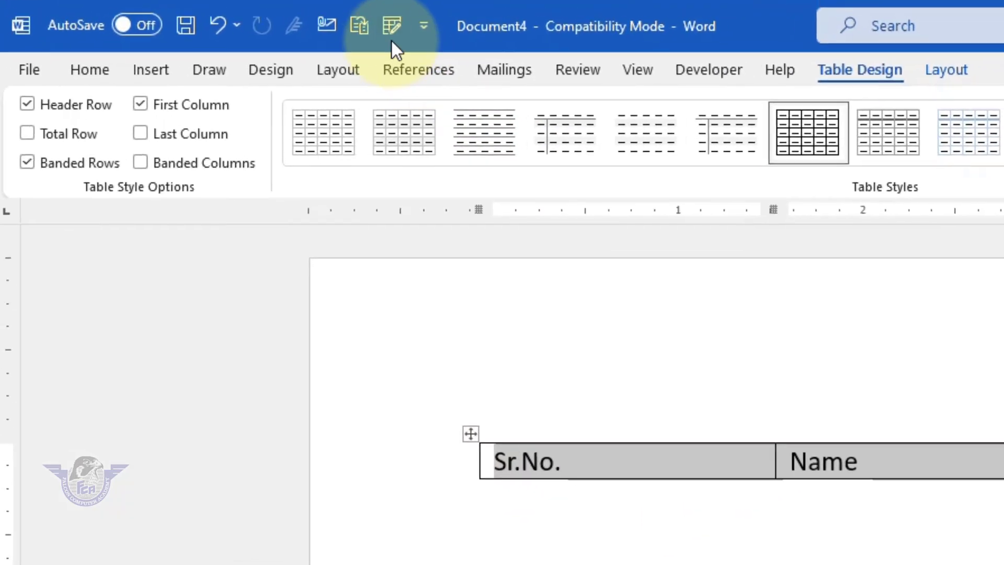
left_click(399, 27)
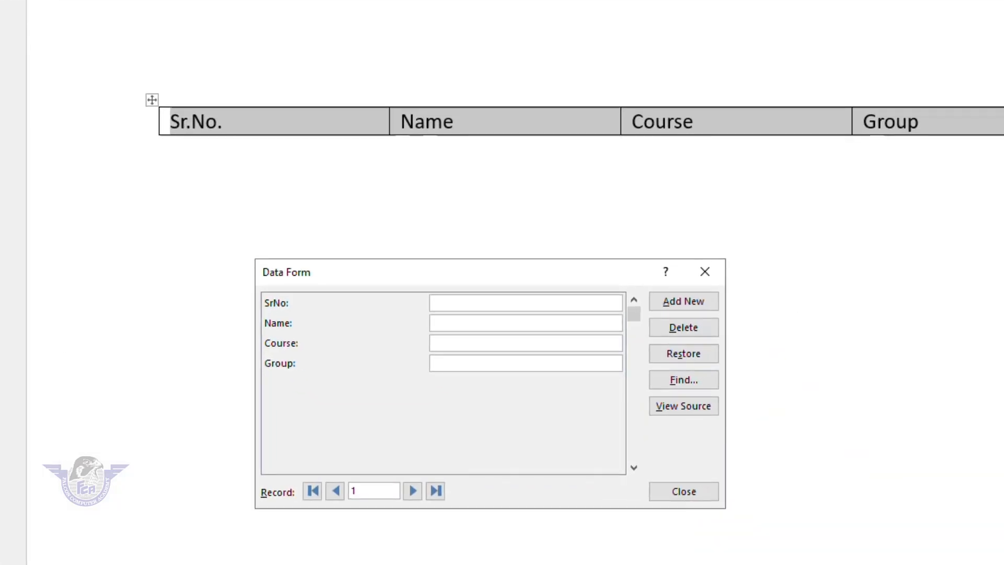
left_click_drag(486, 269, 594, 168)
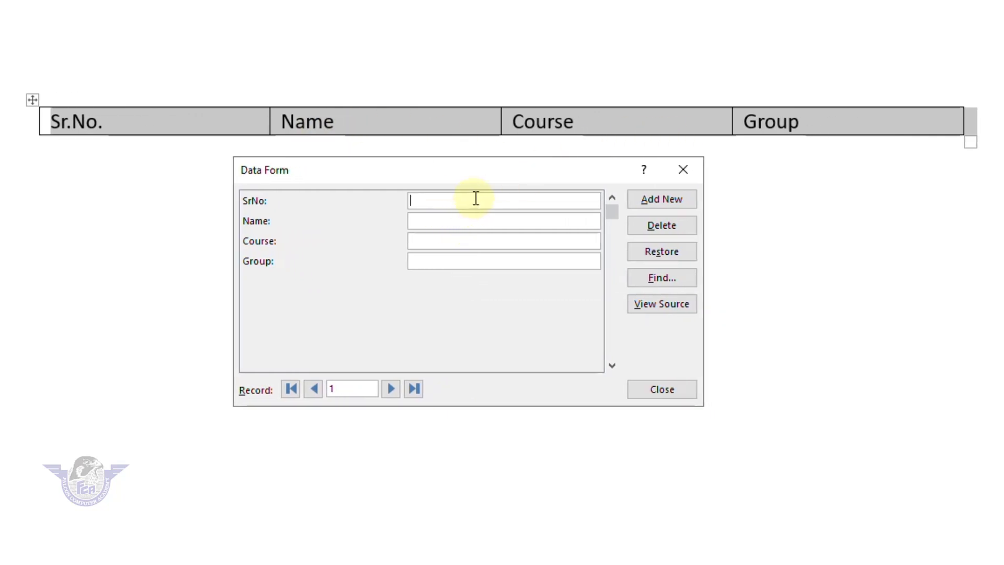
- Add the first record with SrNo 1, the student's name, course Graphics and group Morning
type("1")
type("Amir Khan")
key("Tab")
type("Graphics")
key("Tab")
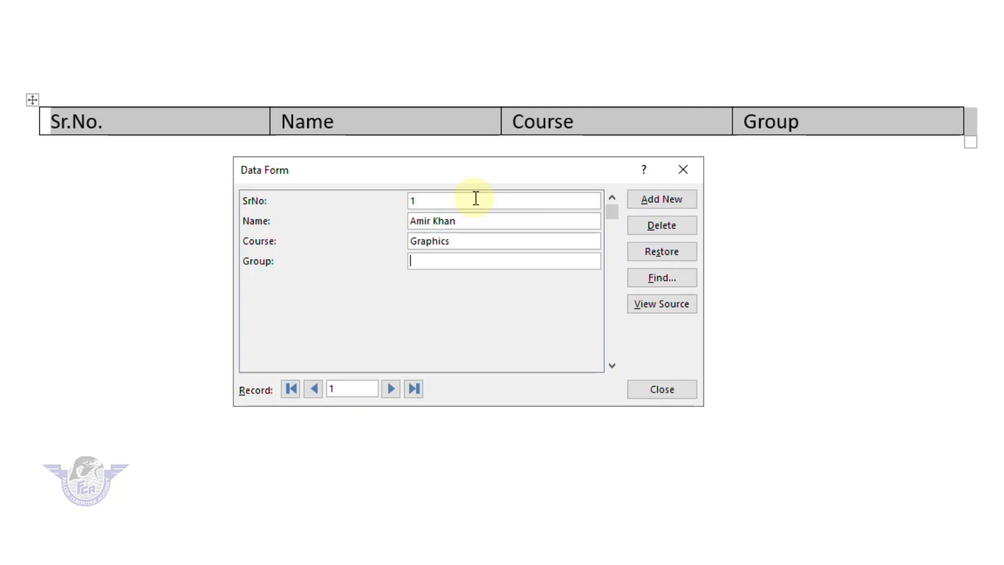
type("Morning")
key("Return")
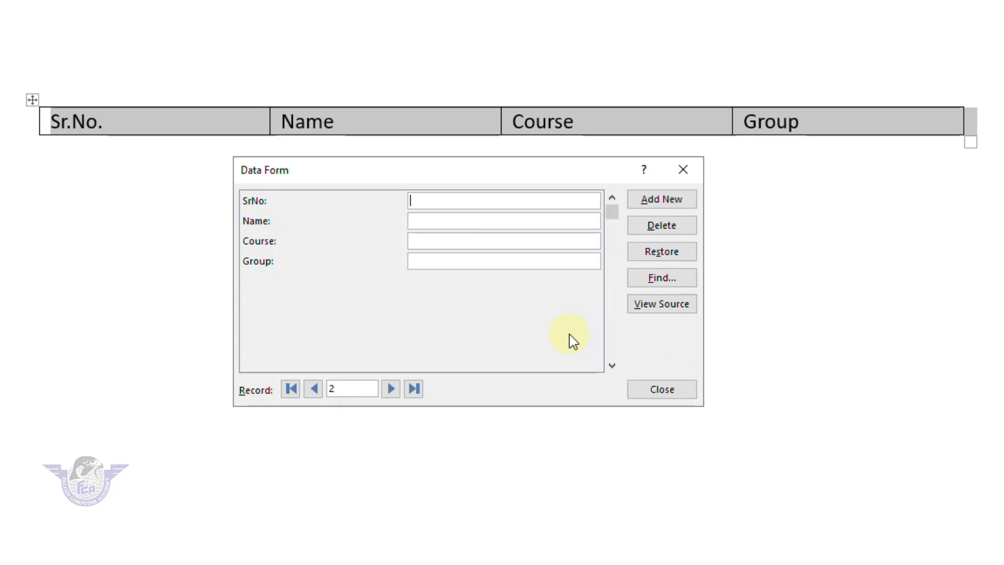
- Add the second record with SrNo 2, the student's name, course Graphics and group Morning
type("2")
key("Tab")
type("Luck Ali")
key("BackSpace")
key("BackSpace")
key("BackSpace")
key("BackSpace")
type("y Al")
type("Graphics")
key("Tab")
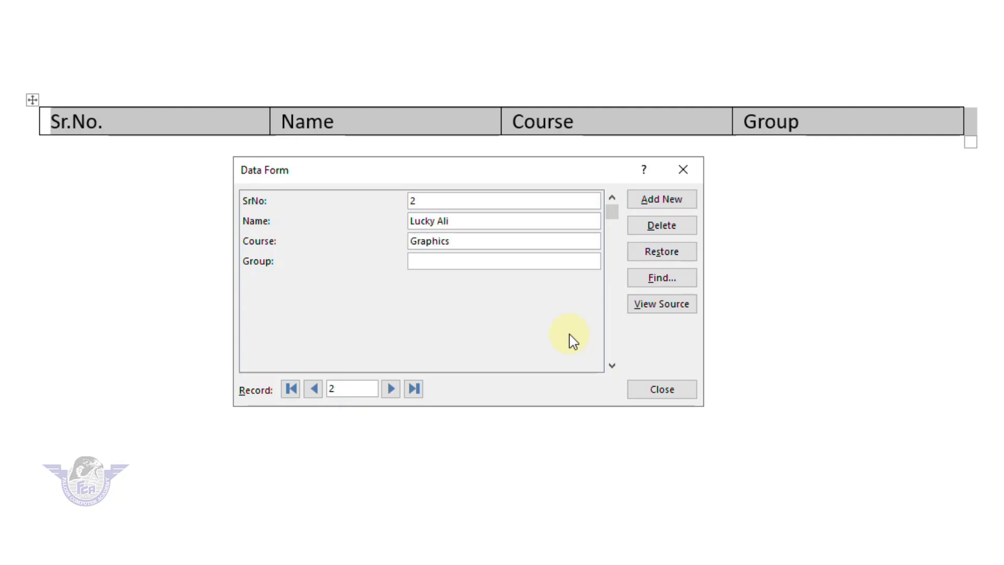
type("Morning")
key("Tab")
key("shift+Tab")
key("Return")
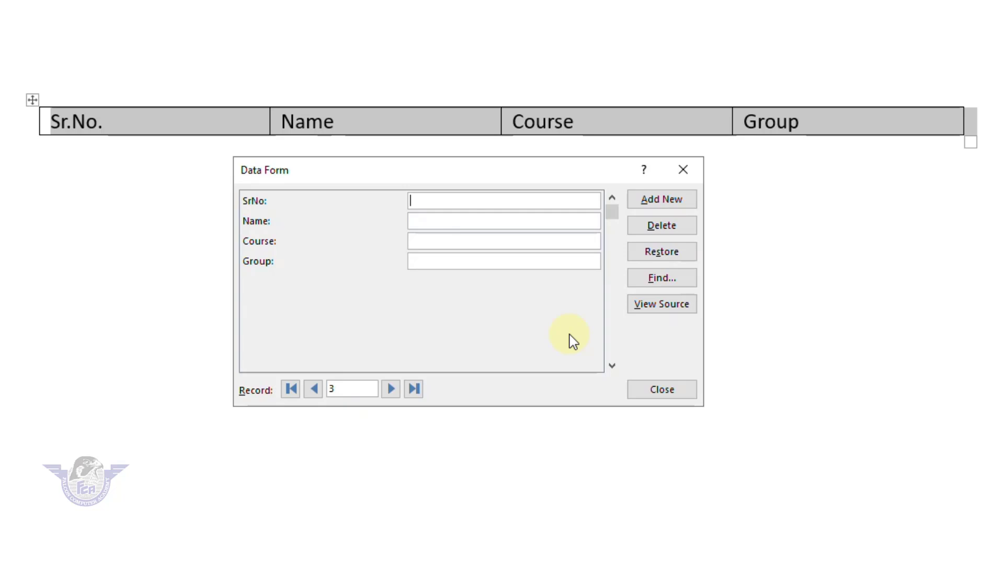
- Add the third record with SrNo 3, the student's name, course Office Management and group Morning
left_click(684, 203)
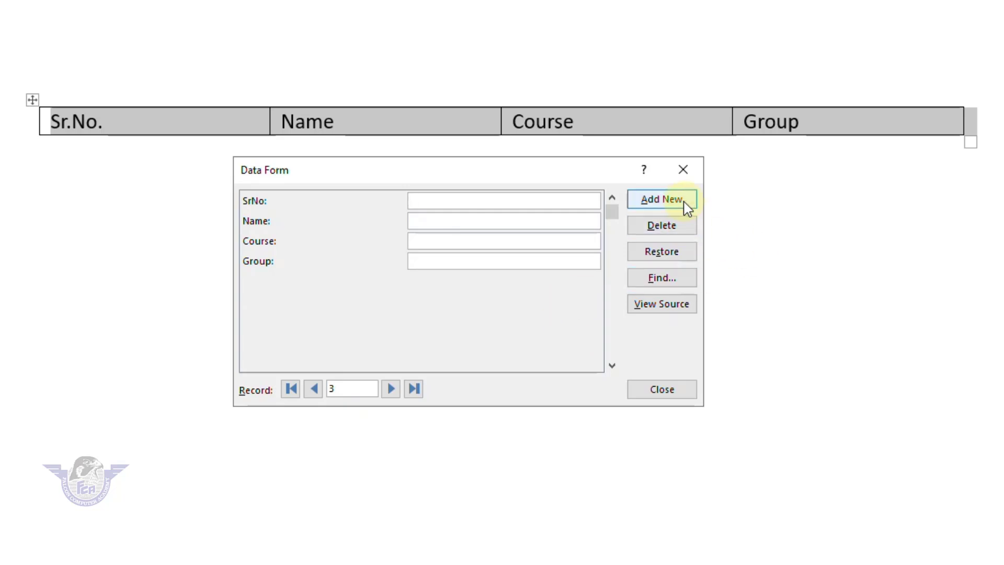
type("3")
key("Tab")
type("Anil Kumar")
key("Tab")
type("O")
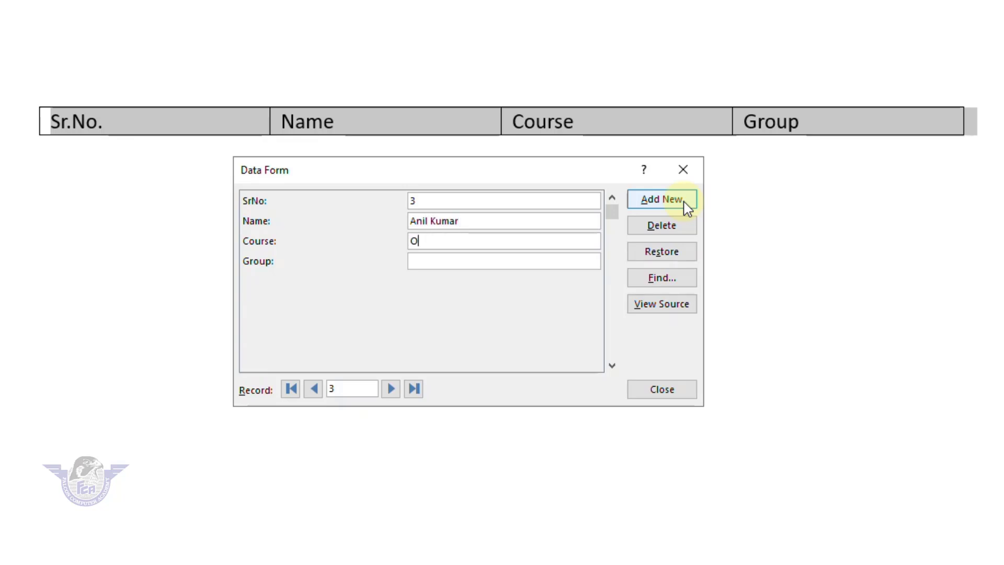
type("ffice Management")
type("Morning")
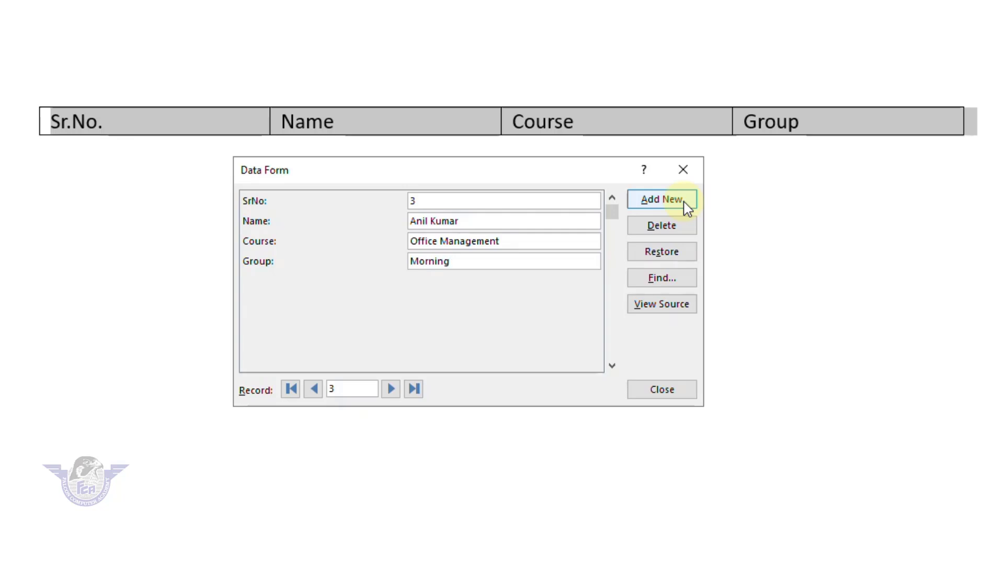
left_click(685, 203)
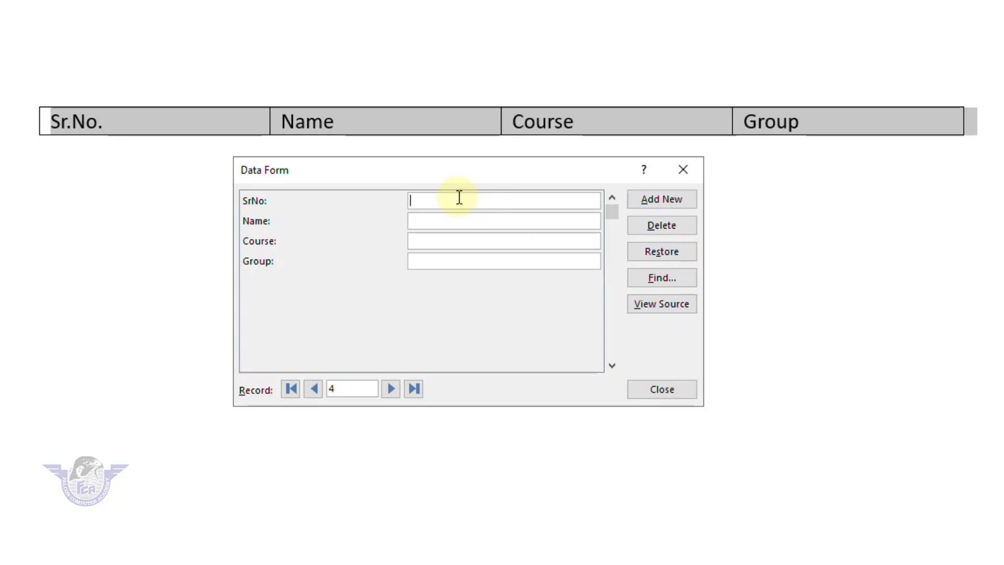
- Browse the entered records forwards and backwards in the Data Form, including the first and last ones
left_click(291, 389)
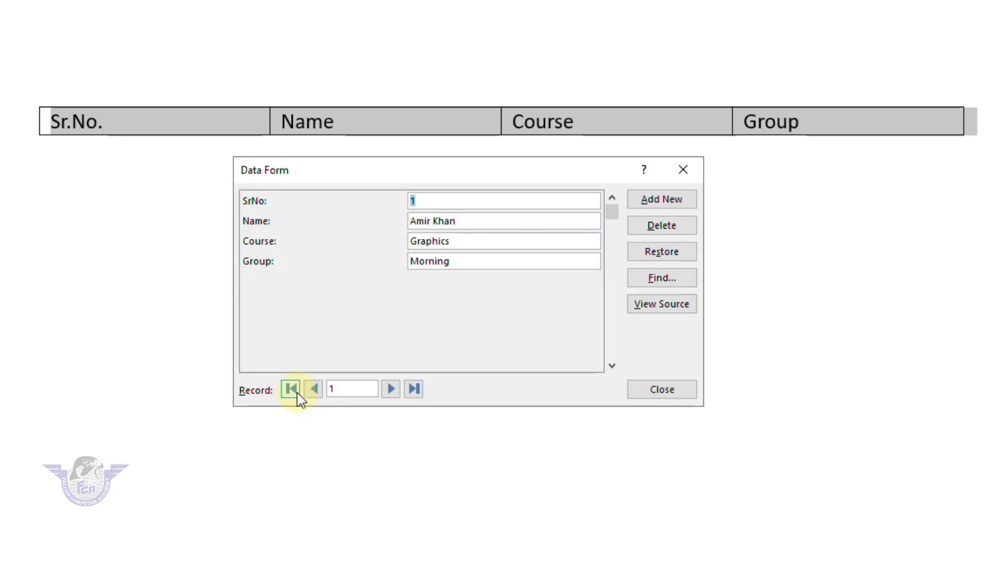
left_click(391, 390)
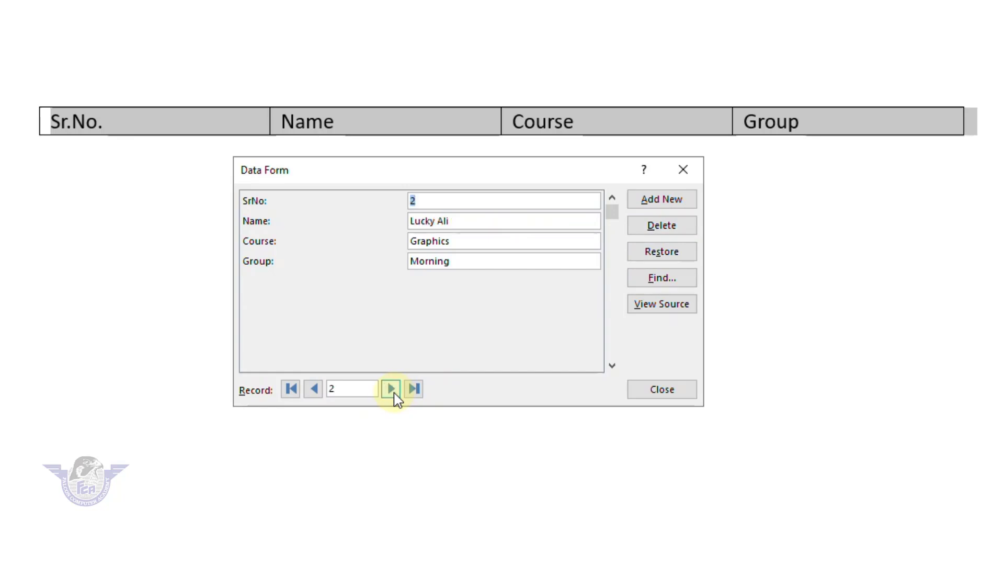
left_click(392, 392)
left_click(392, 392)
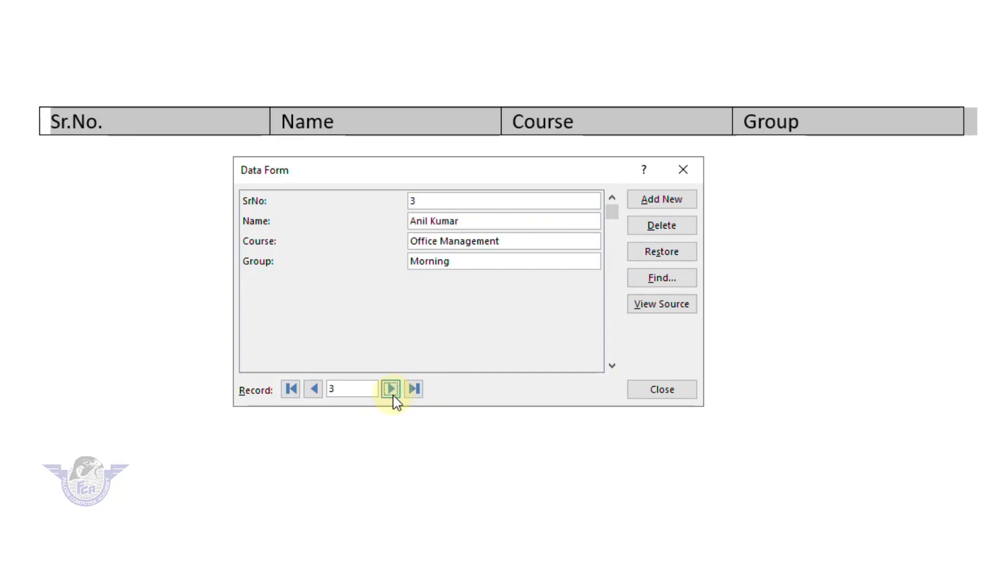
left_click(316, 393)
left_click(313, 388)
left_click(312, 389)
left_click(313, 388)
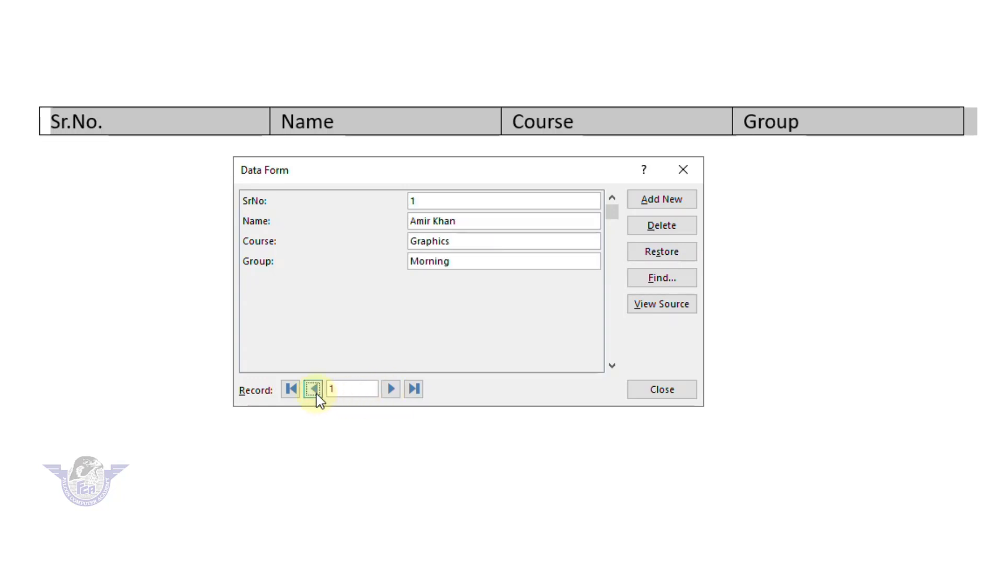
left_click(296, 395)
left_click(414, 390)
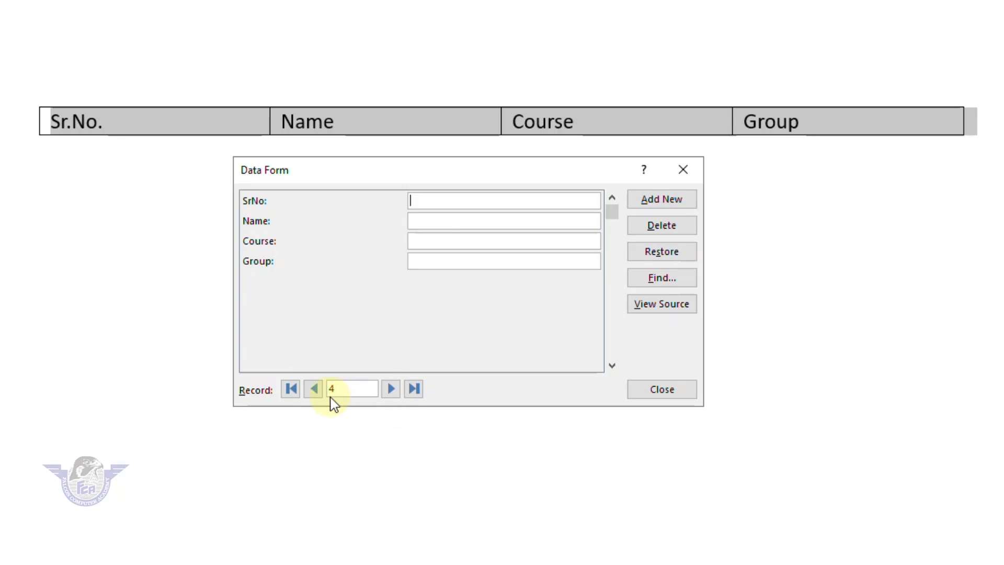
left_click(312, 389)
left_click(313, 388)
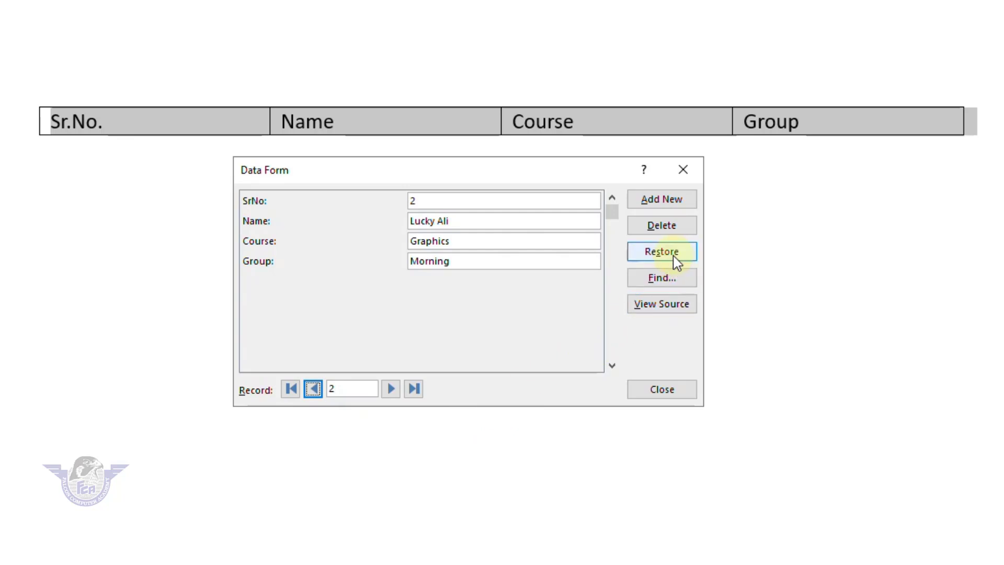
- Search the Course field for Graphics, continuing from the beginning of the records, and close the search
left_click(668, 290)
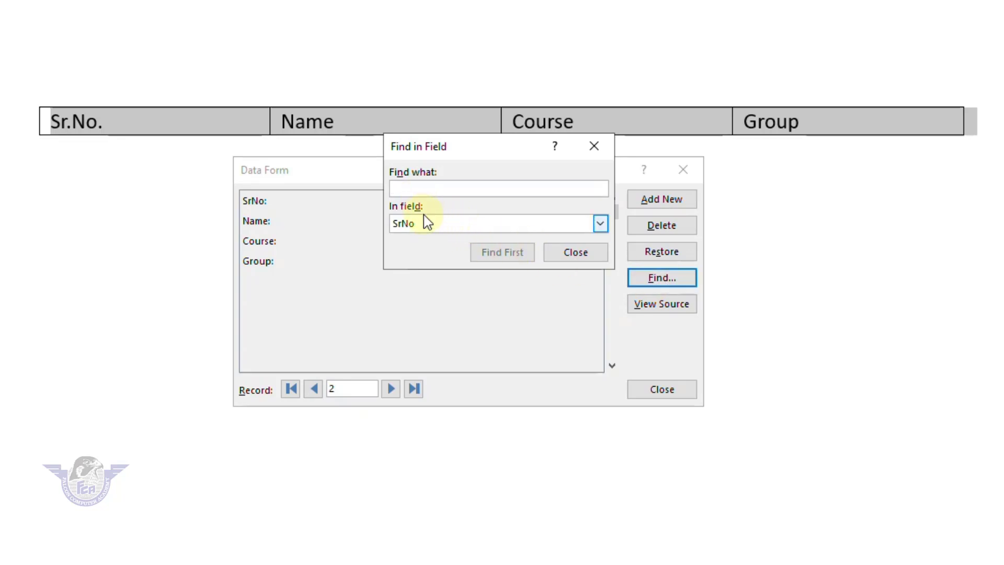
left_click(425, 230)
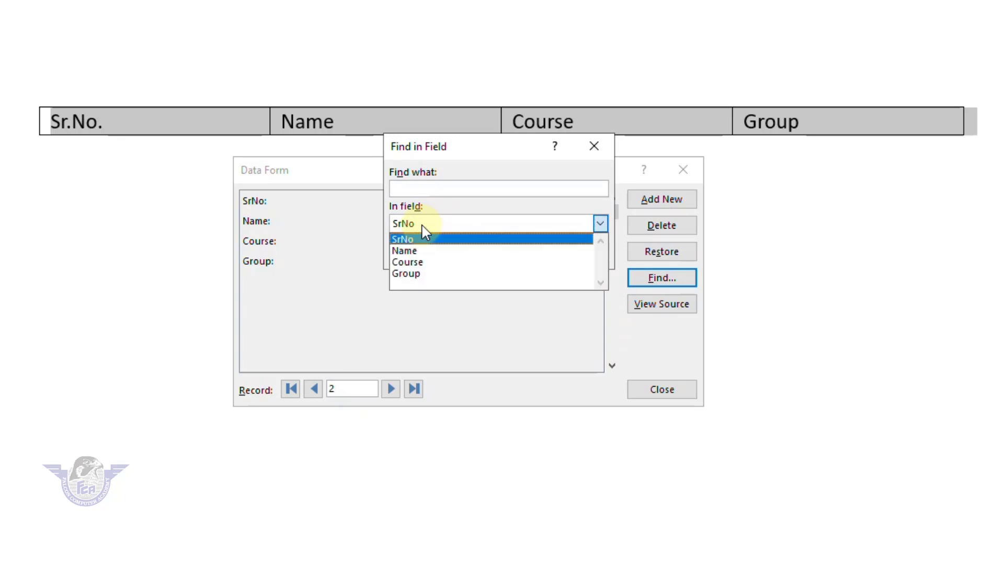
left_click(429, 263)
left_click(443, 190)
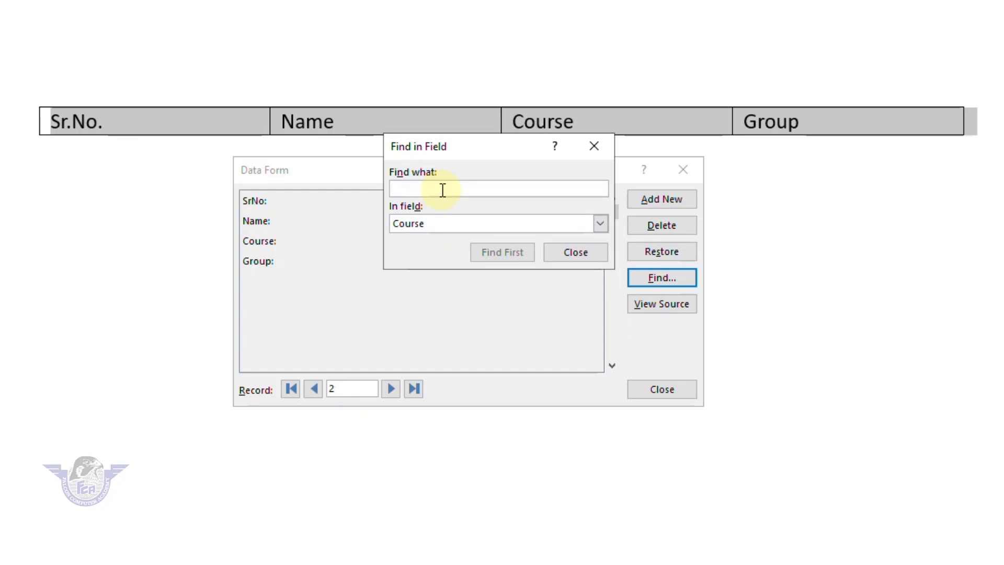
type("Graphics")
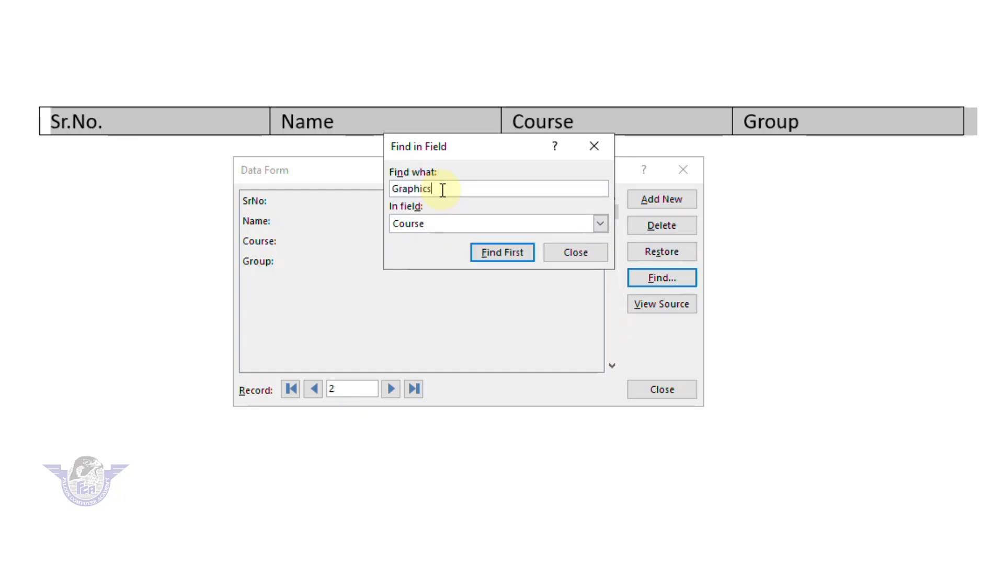
left_click(515, 254)
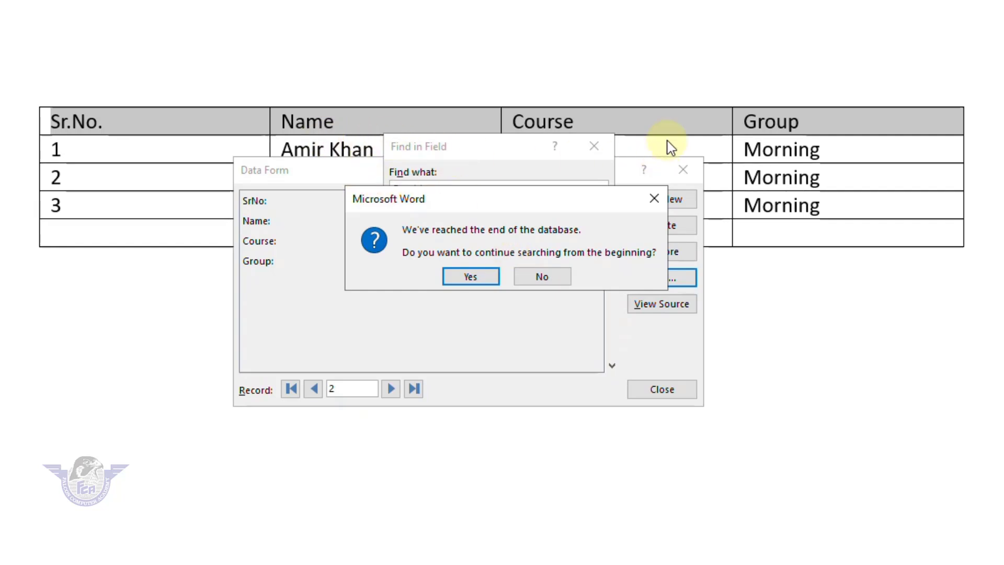
left_click(487, 278)
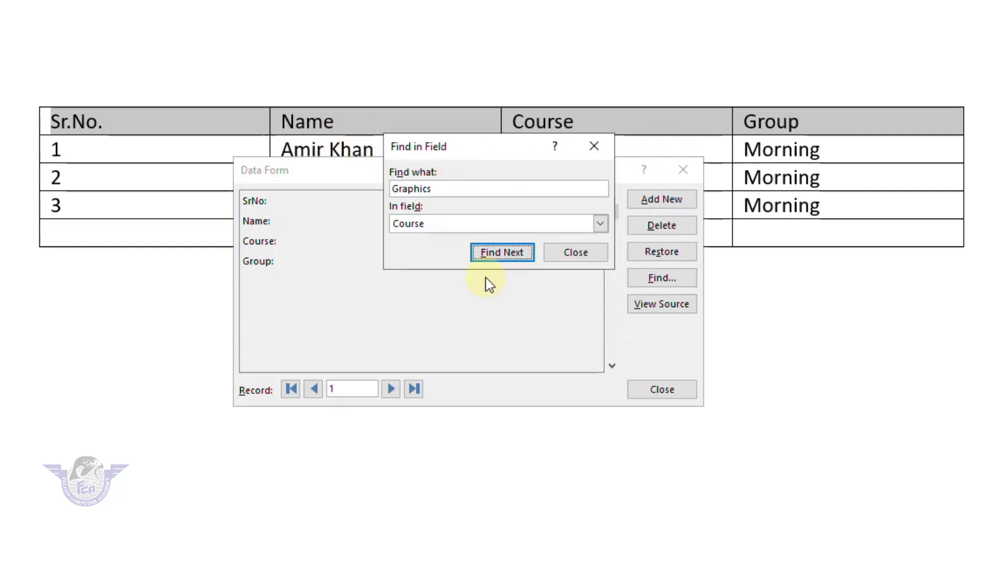
left_click(568, 253)
- Delete the record with SrNo 1 in the Data Form and view the source table
left_click_drag(489, 170, 522, 149)
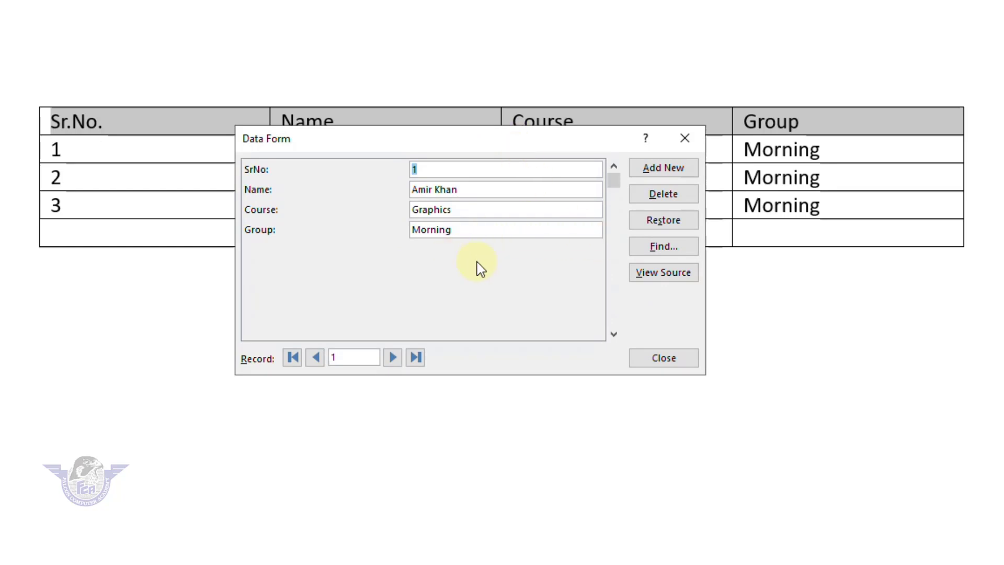
left_click(671, 197)
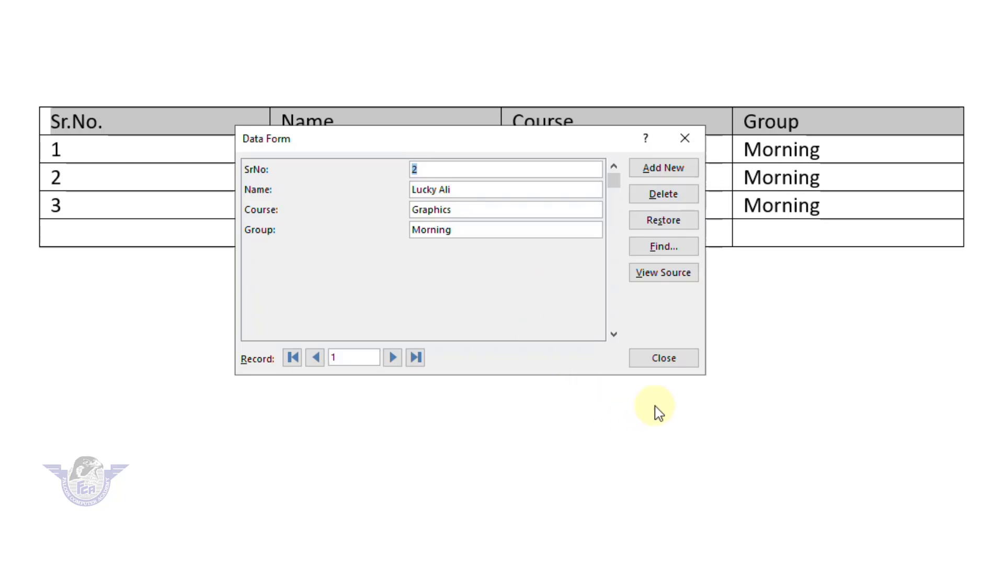
left_click(677, 280)
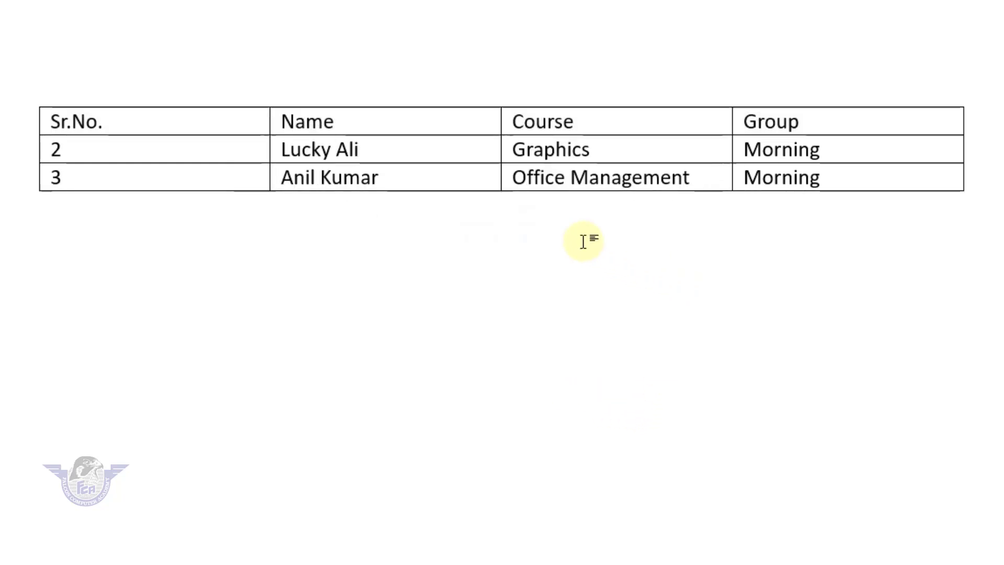